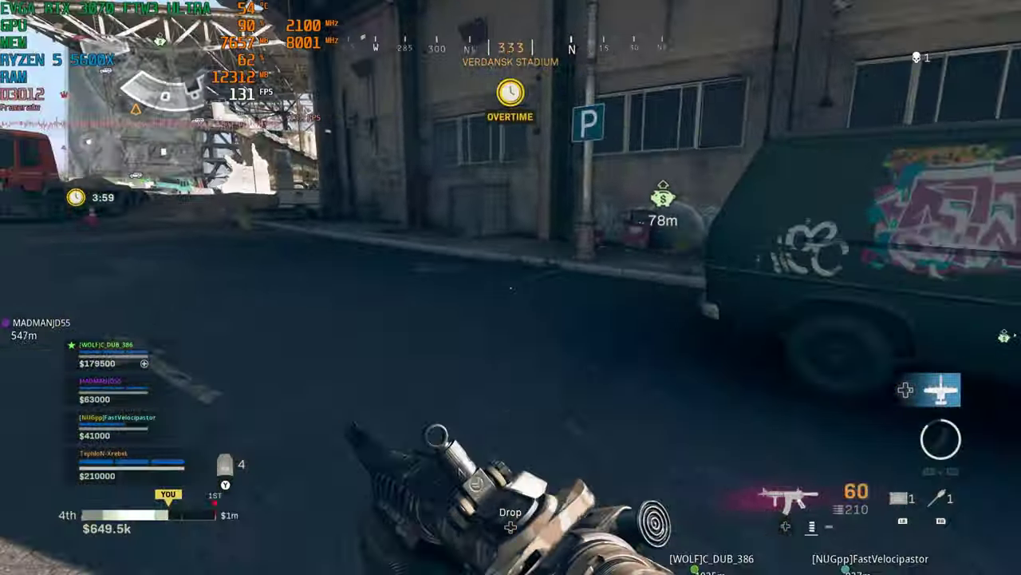
- Walk the player to the stadium, climb its stairs and head for the doorway
{"action": "key", "text": "w"}
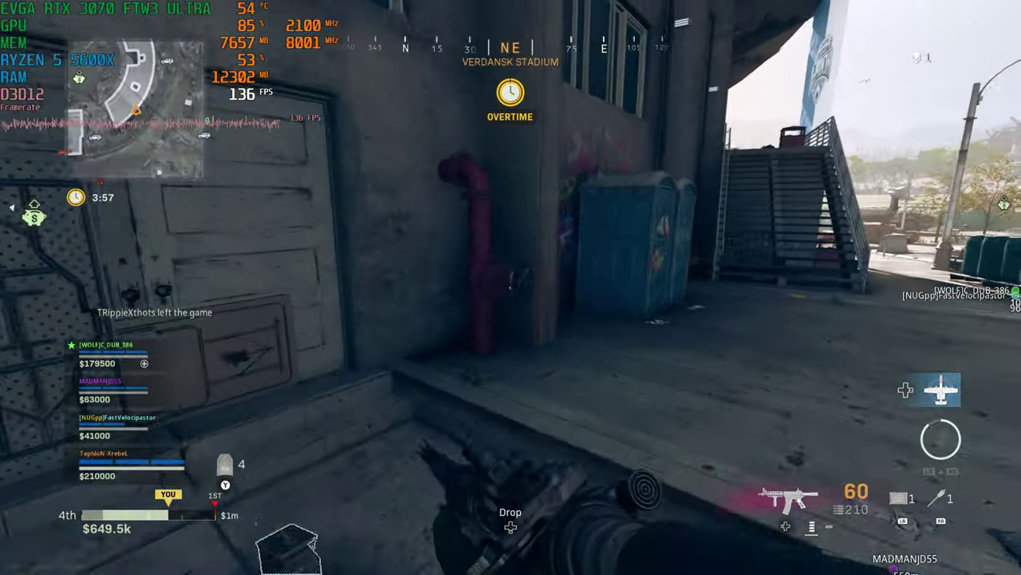
{"action": "key", "text": "w"}
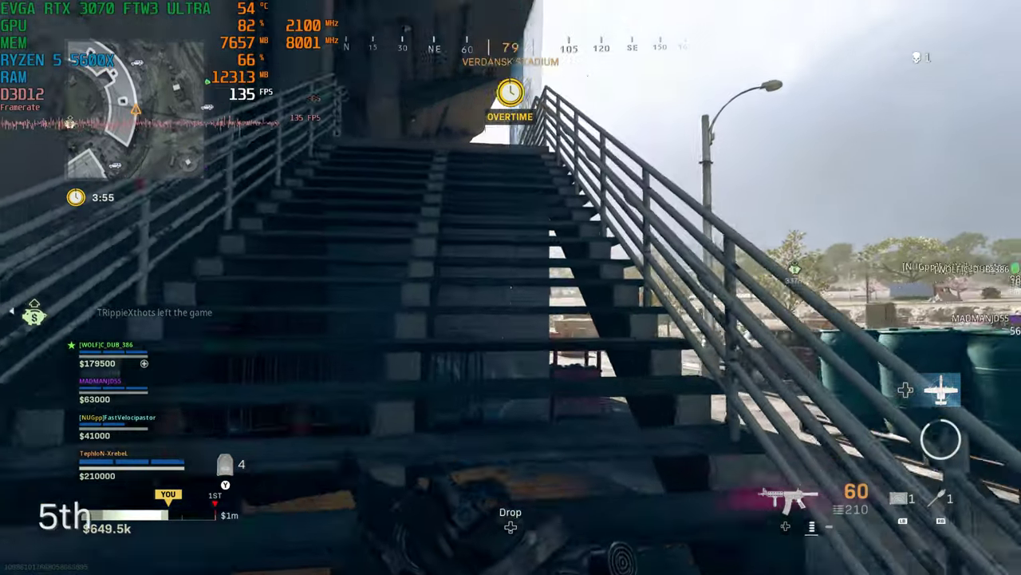
{"action": "key", "text": "w"}
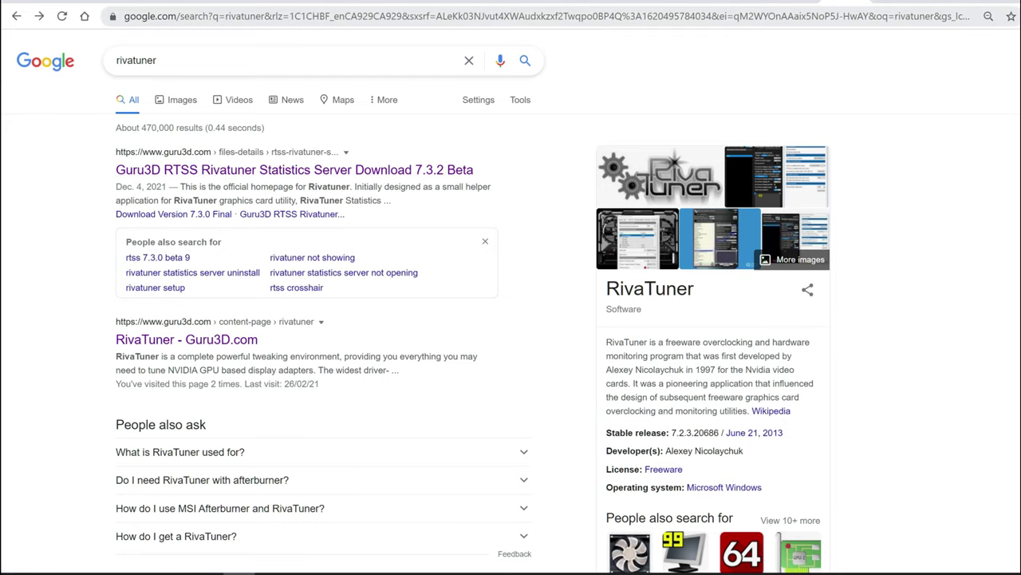
- Go forward to Guru3D's RTSS page and download RivaTuner Statistics Server 7.3.1 Final
{"action": "left_click", "coordinate": [42, 16]}
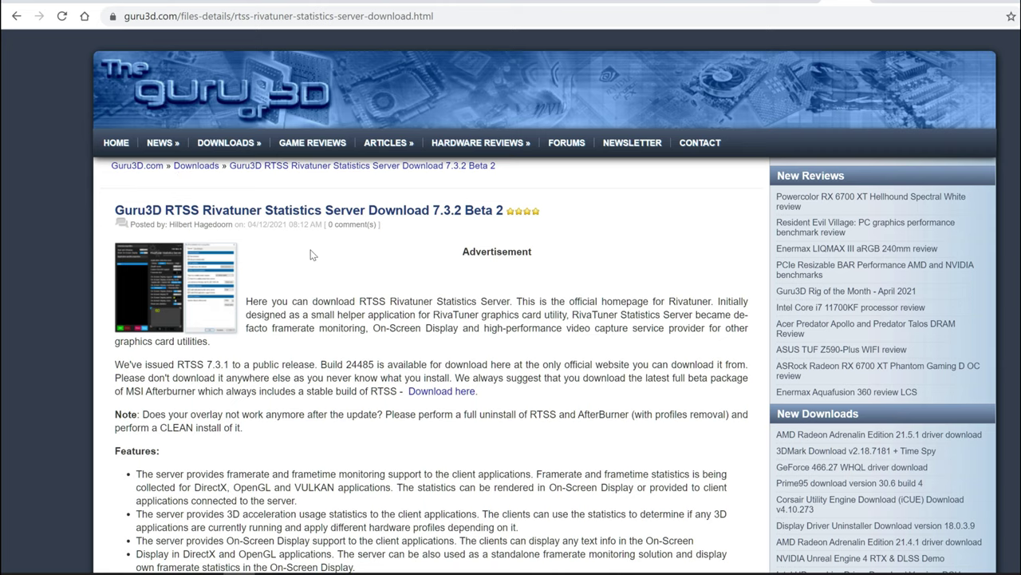
{"action": "scroll", "coordinate": [347, 245], "scroll_direction": "down", "scroll_amount": 20}
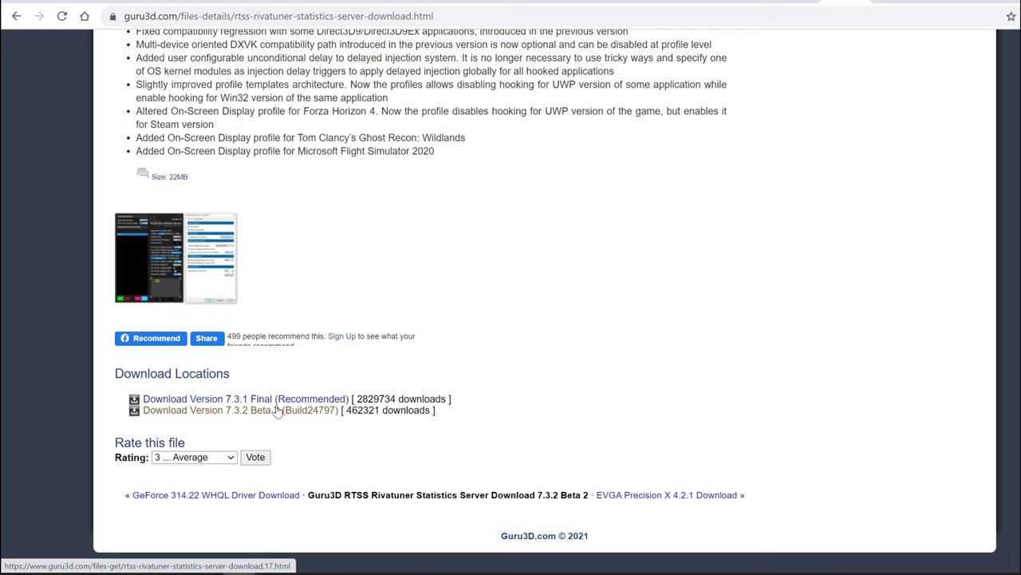
{"action": "left_click", "coordinate": [225, 398]}
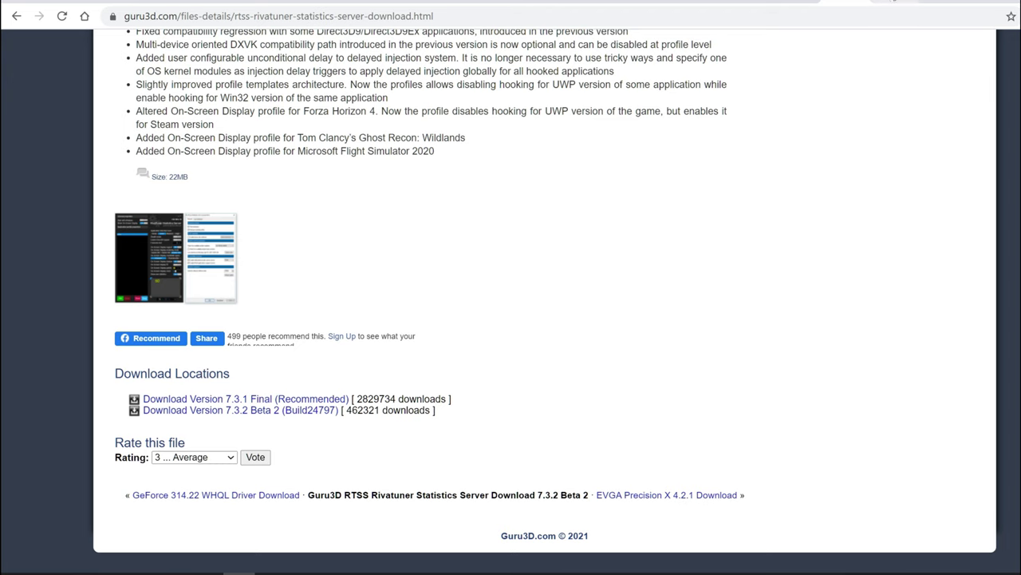
- Switch to Guru3D's MSI Afterburner 4.6.4 Beta page and scroll to its download locations
{"action": "left_click", "coordinate": [894, 1]}
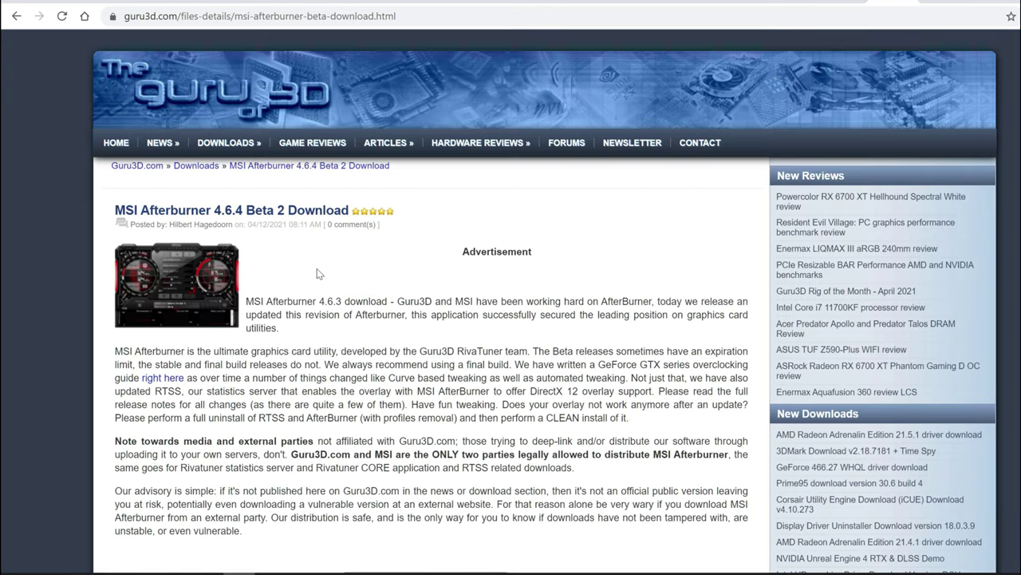
{"action": "scroll", "coordinate": [361, 251], "scroll_direction": "down", "scroll_amount": 1}
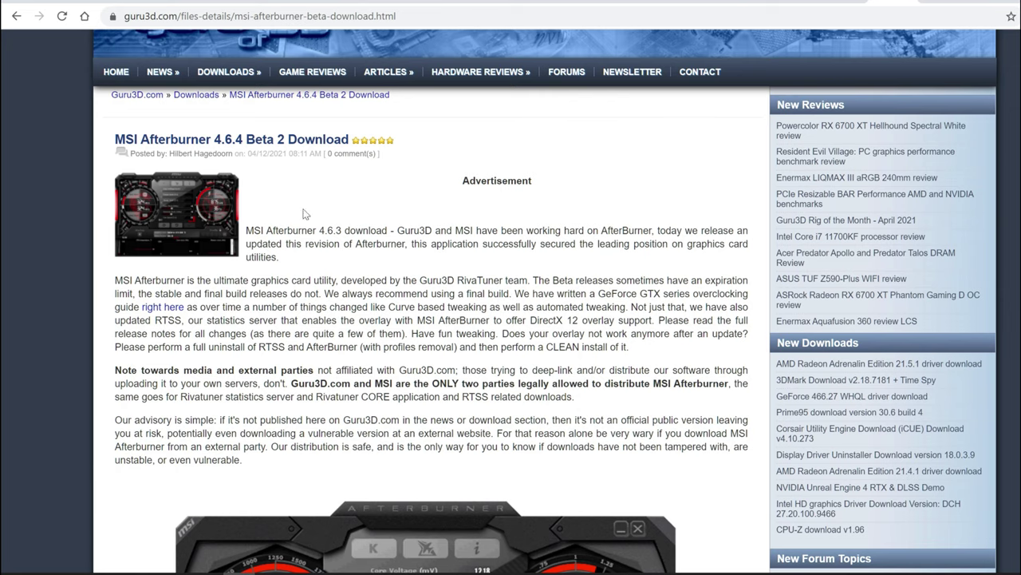
{"action": "scroll", "coordinate": [302, 216], "scroll_direction": "down", "scroll_amount": 20}
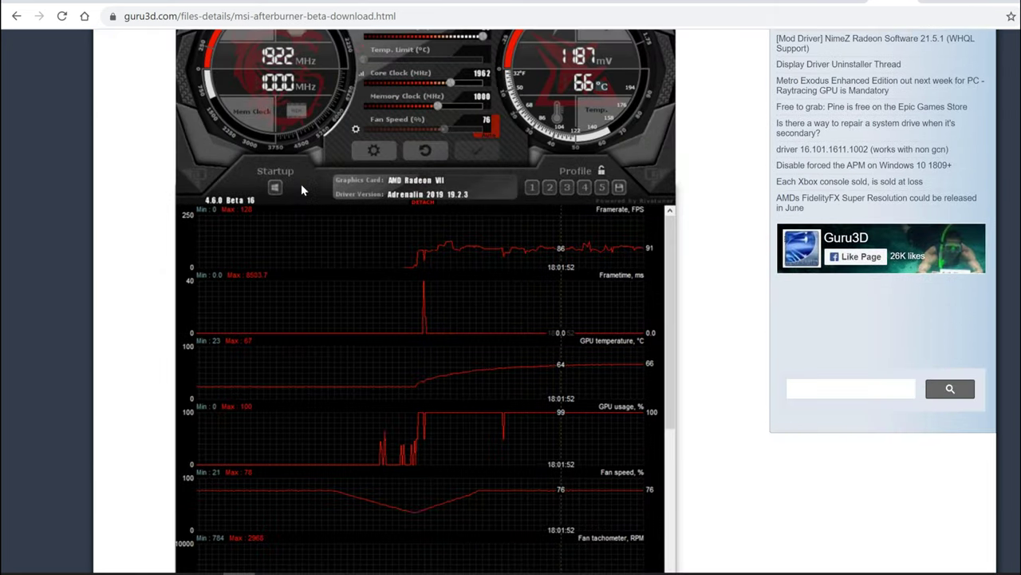
{"action": "scroll", "coordinate": [302, 216], "scroll_direction": "down", "scroll_amount": 10}
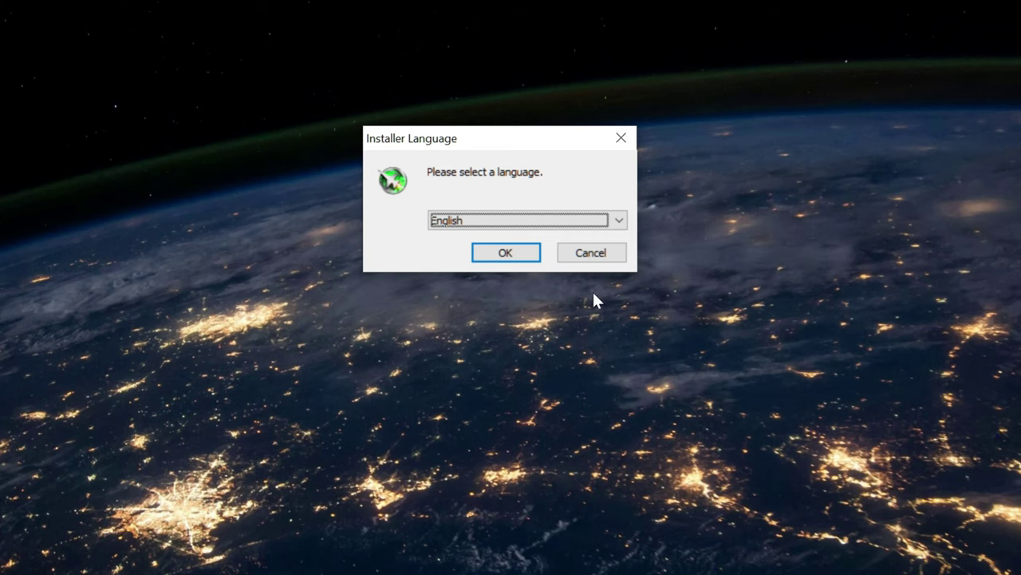
- Install Afterburner in English with licence accepted, both components, default folder, showing the log
{"action": "left_click", "coordinate": [504, 256]}
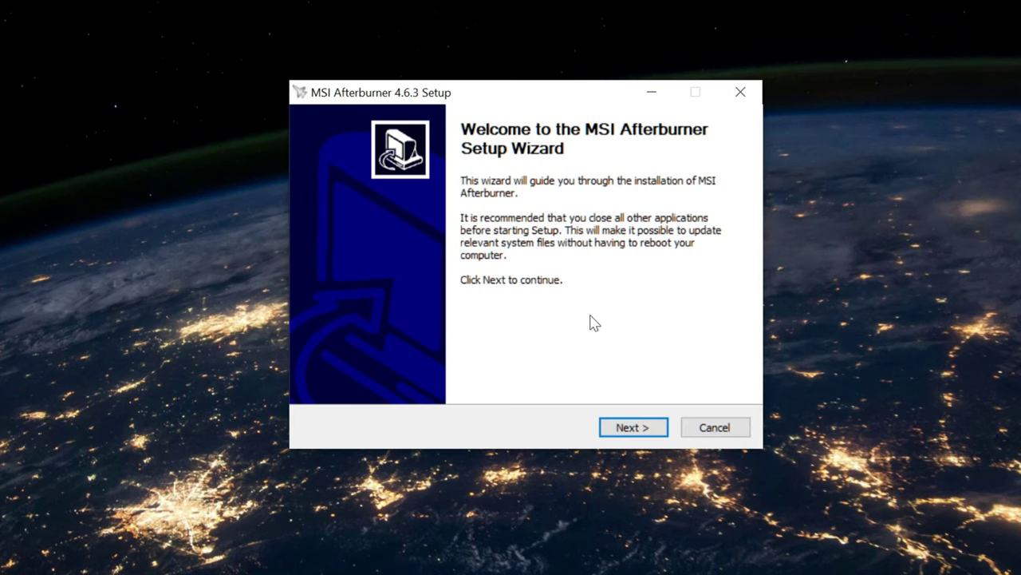
{"action": "left_click", "coordinate": [630, 427]}
{"action": "left_click", "coordinate": [479, 368]}
{"action": "left_click", "coordinate": [632, 427]}
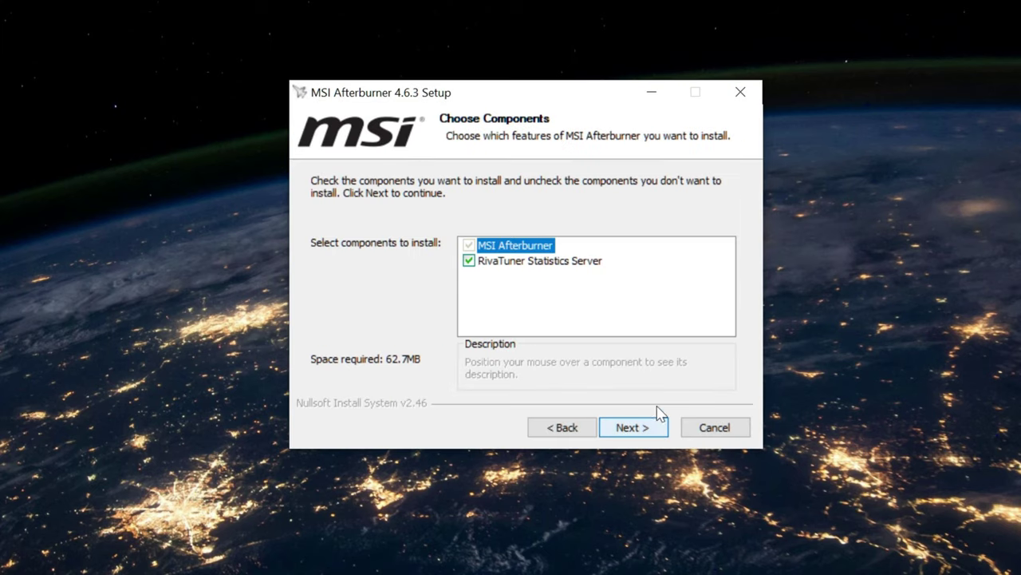
{"action": "left_click", "coordinate": [653, 425]}
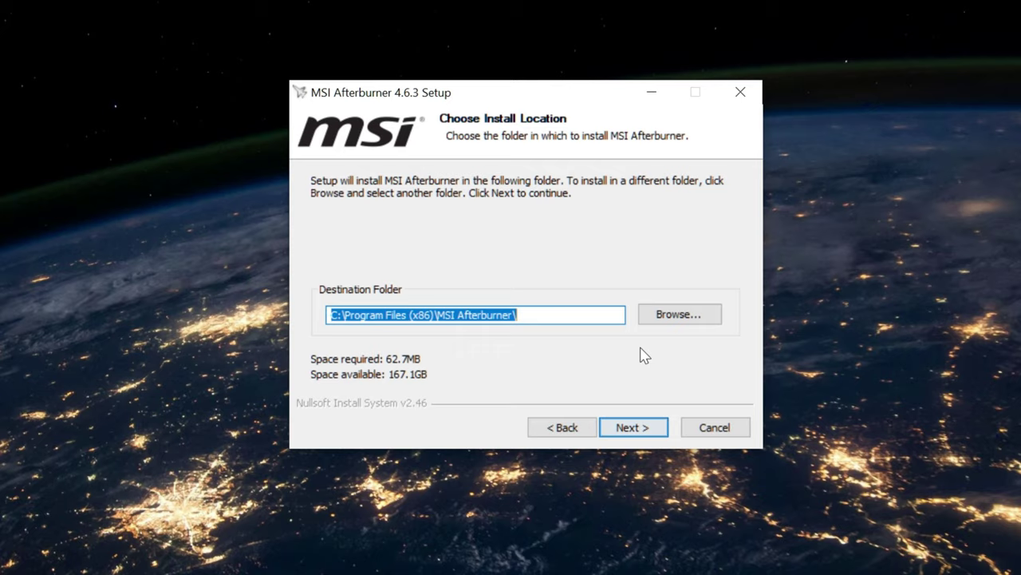
{"action": "left_click", "coordinate": [637, 435]}
{"action": "left_click", "coordinate": [644, 424]}
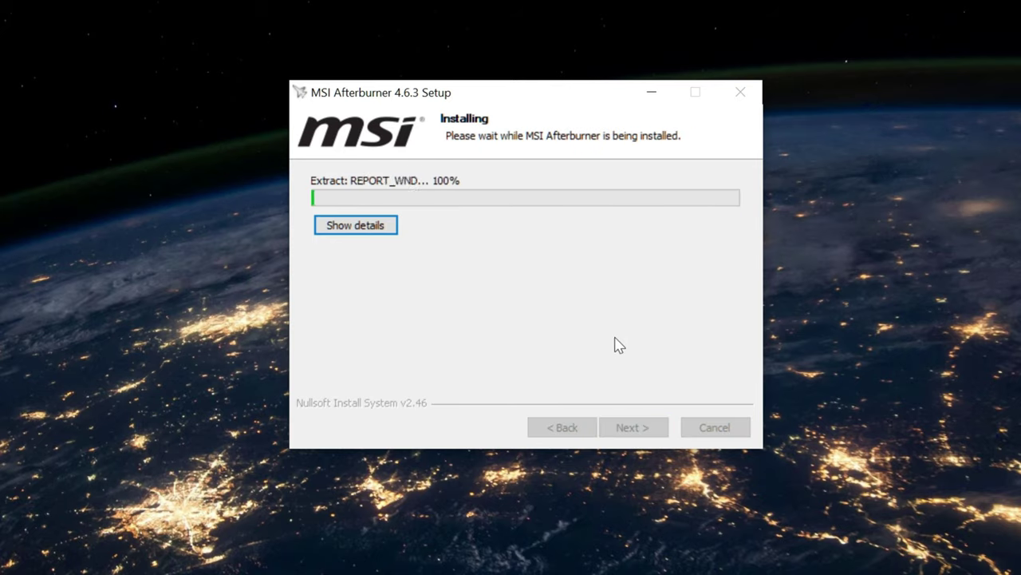
{"action": "left_click", "coordinate": [356, 226]}
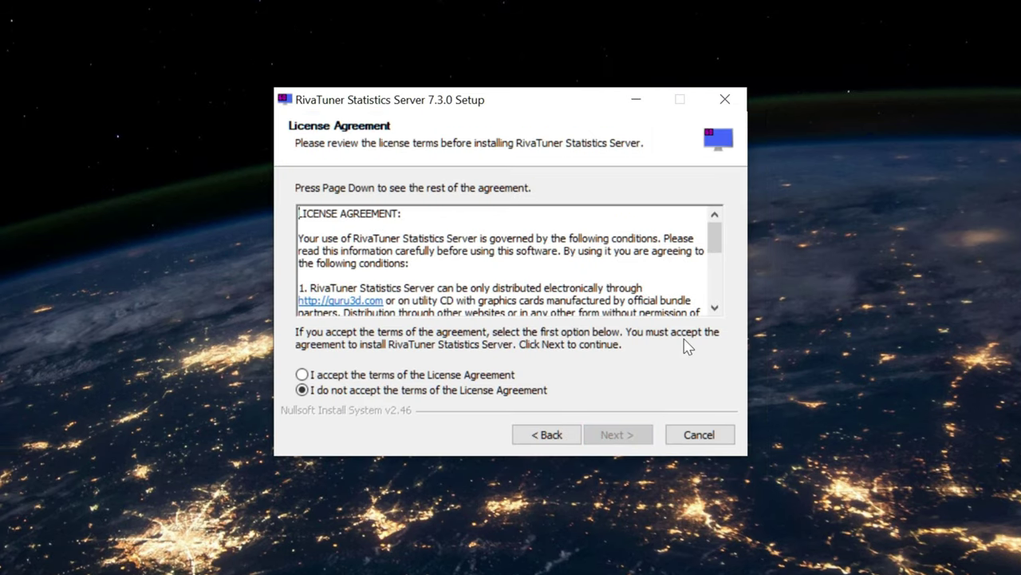
- Accept the RTSS licence and install RivaTuner Statistics Server 7.3.0 to its default folder
{"action": "left_click", "coordinate": [462, 376]}
{"action": "left_click", "coordinate": [621, 434]}
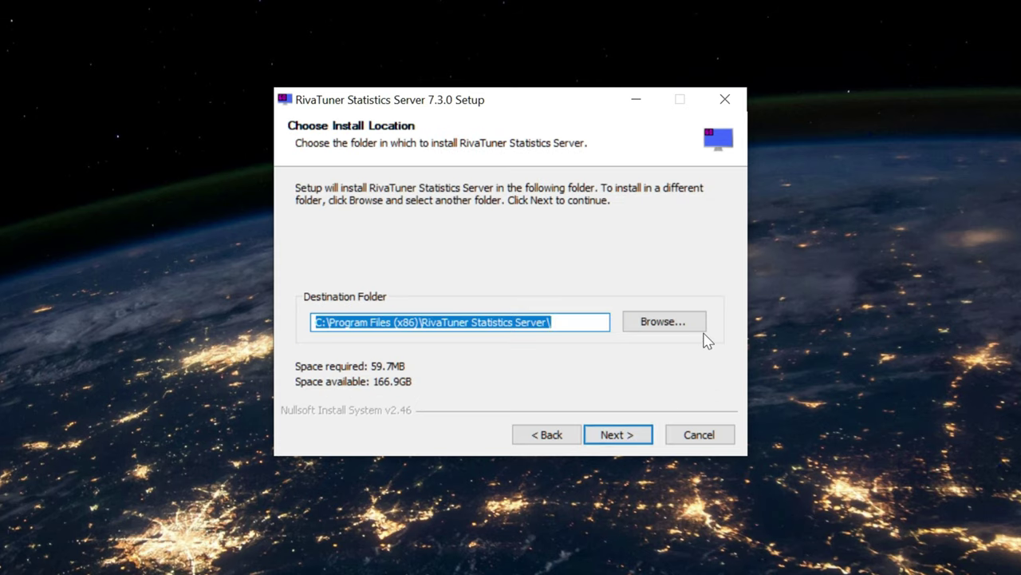
{"action": "left_click", "coordinate": [637, 436]}
{"action": "left_click", "coordinate": [651, 432]}
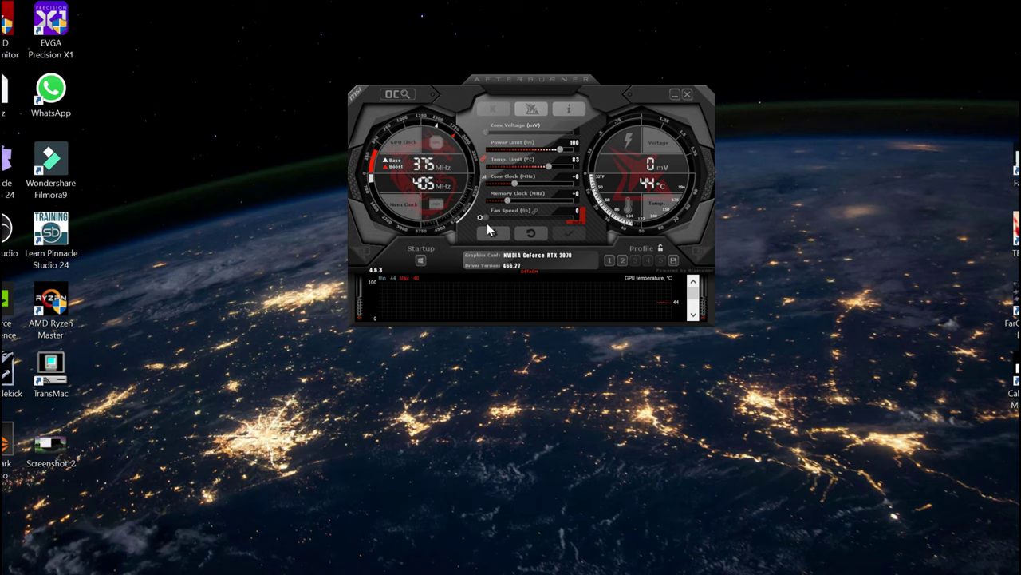
- Open Afterburner's settings, reposition the window, and scroll the tabs to the User Interface page
{"action": "left_click", "coordinate": [493, 235]}
{"action": "left_click_drag", "start_coordinate": [582, 47], "coordinate": [603, 23]}
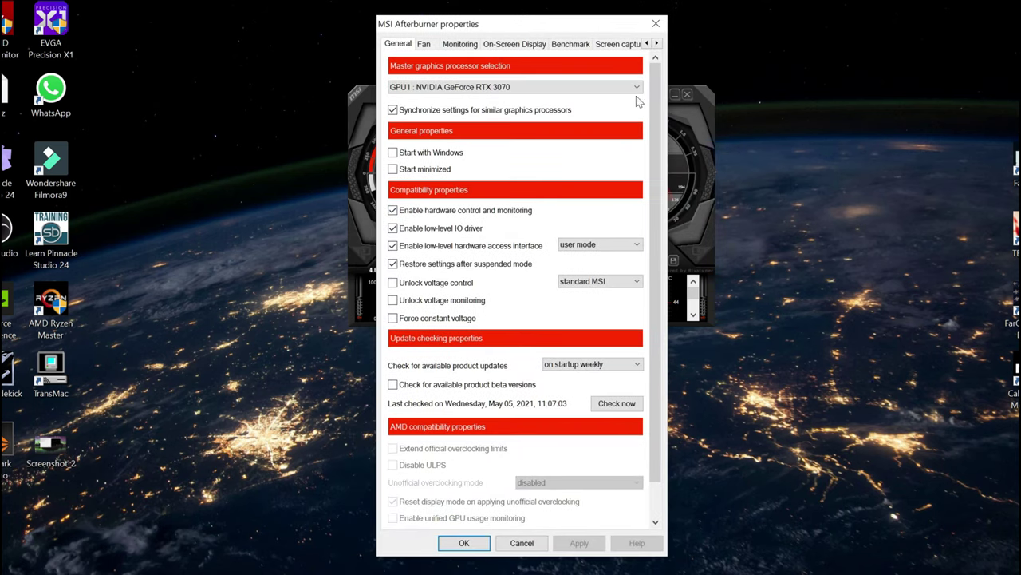
{"action": "left_click", "coordinate": [657, 44]}
{"action": "left_click", "coordinate": [657, 44]}
{"action": "left_click", "coordinate": [657, 44]}
{"action": "left_click", "coordinate": [657, 44]}
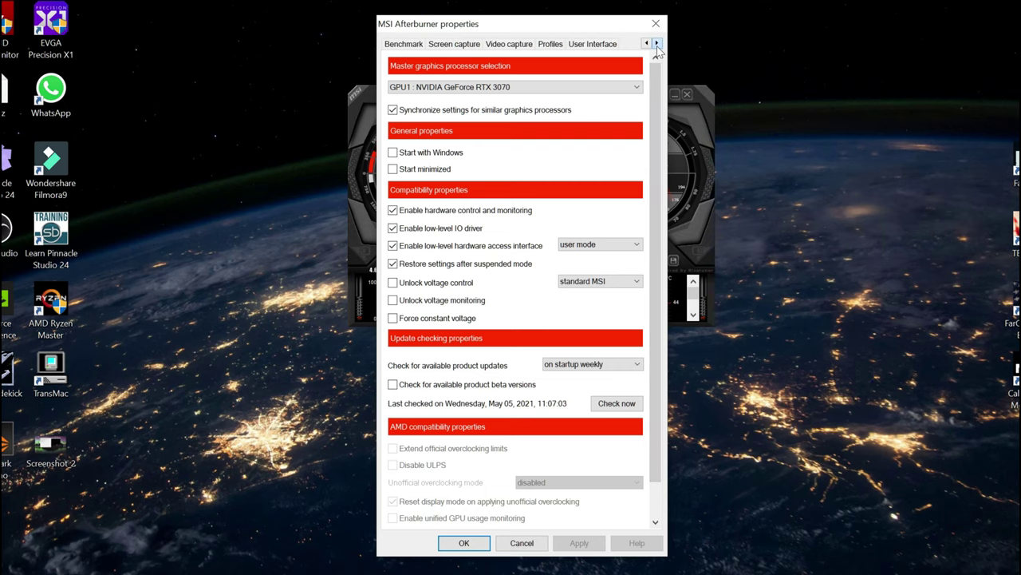
{"action": "left_click", "coordinate": [615, 47]}
- Preview skins like MSI Ampere, apply MSI Gaming Z by Drerex Design, then open Benchmark
{"action": "left_click_drag", "start_coordinate": [593, 25], "coordinate": [591, 1]}
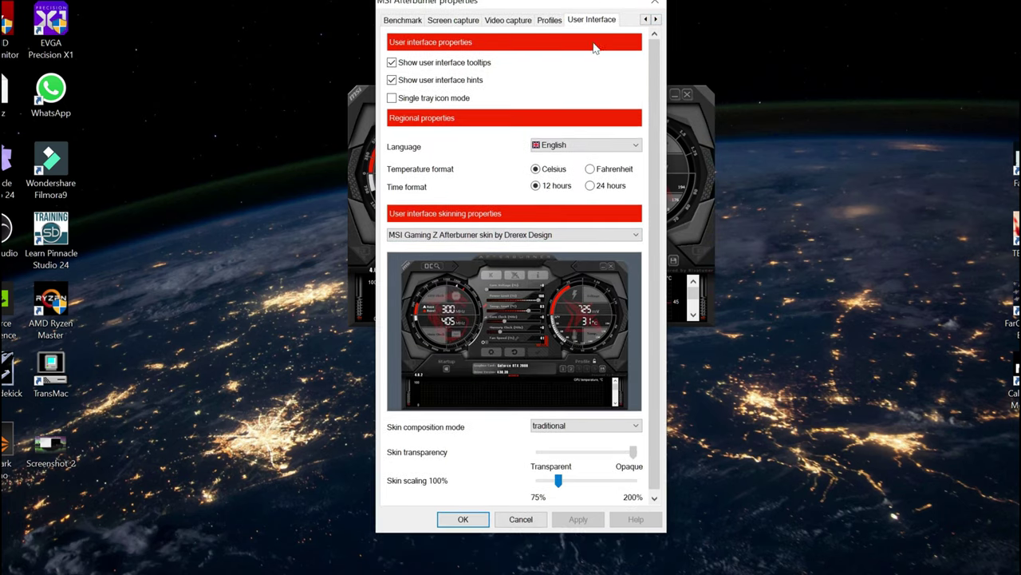
{"action": "left_click", "coordinate": [556, 234]}
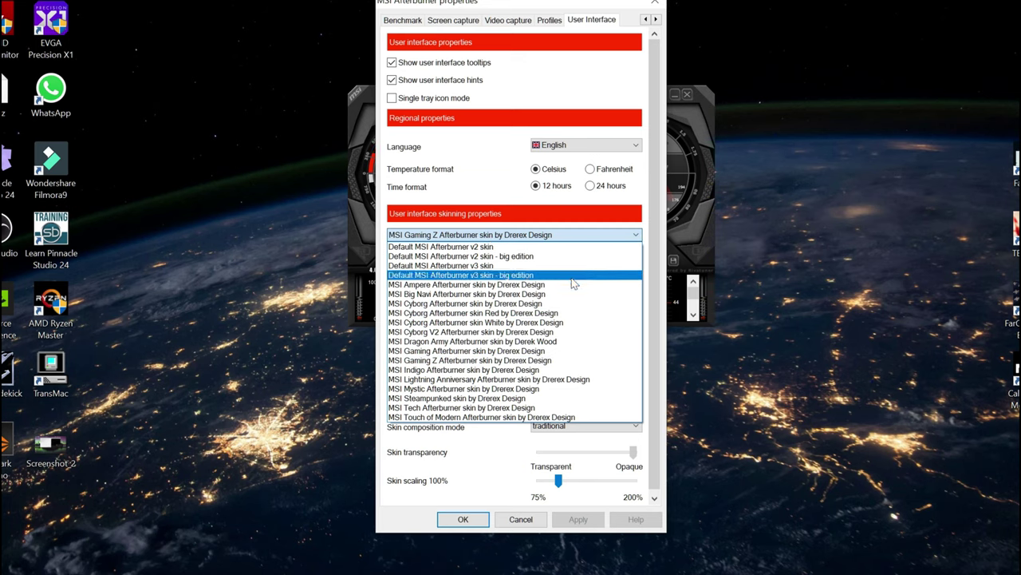
{"action": "left_click", "coordinate": [571, 285]}
{"action": "scroll", "coordinate": [638, 295], "scroll_direction": "up", "scroll_amount": 1}
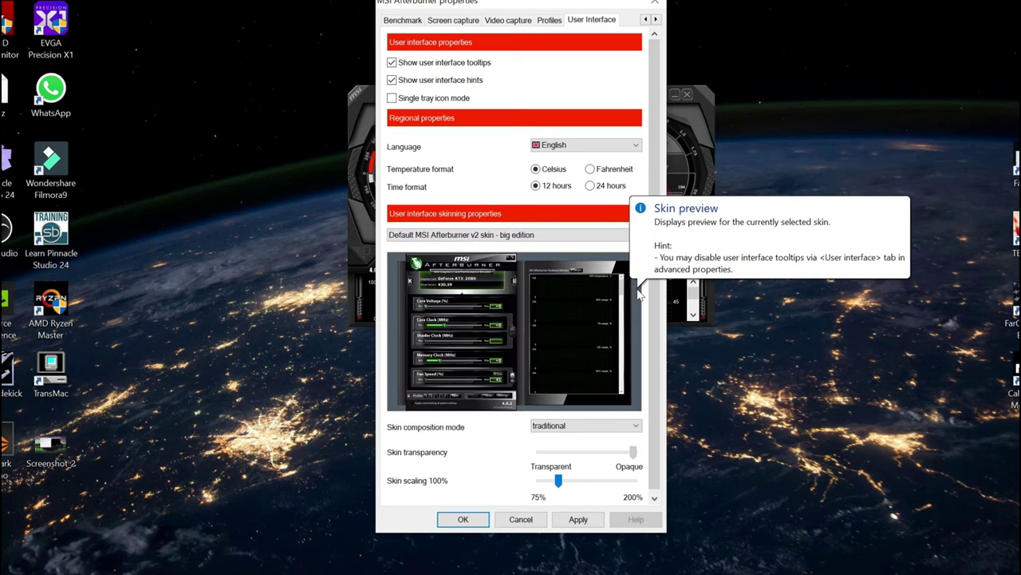
{"action": "scroll", "coordinate": [638, 295], "scroll_direction": "down", "scroll_amount": 4}
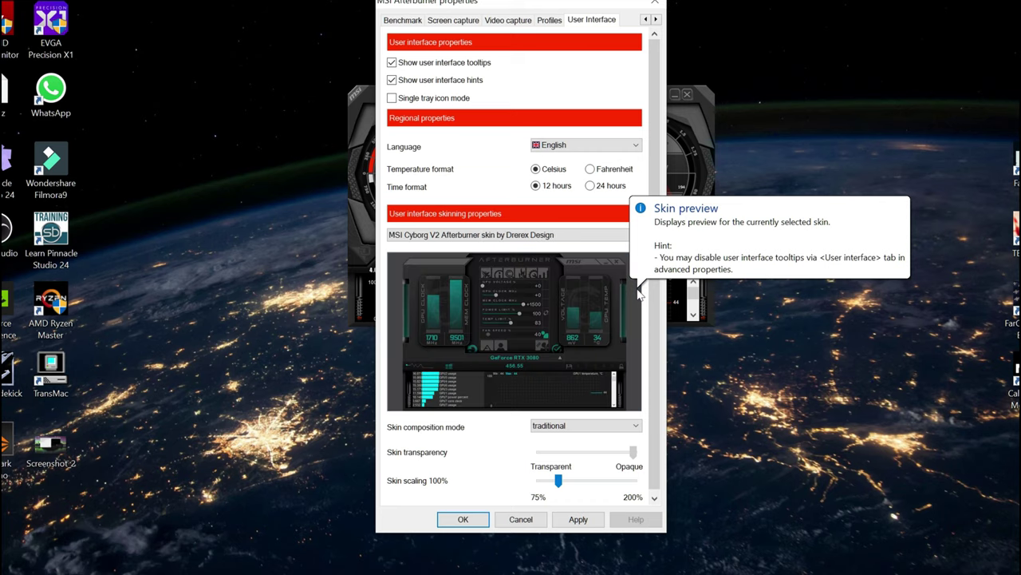
{"action": "scroll", "coordinate": [639, 295], "scroll_direction": "down", "scroll_amount": 4}
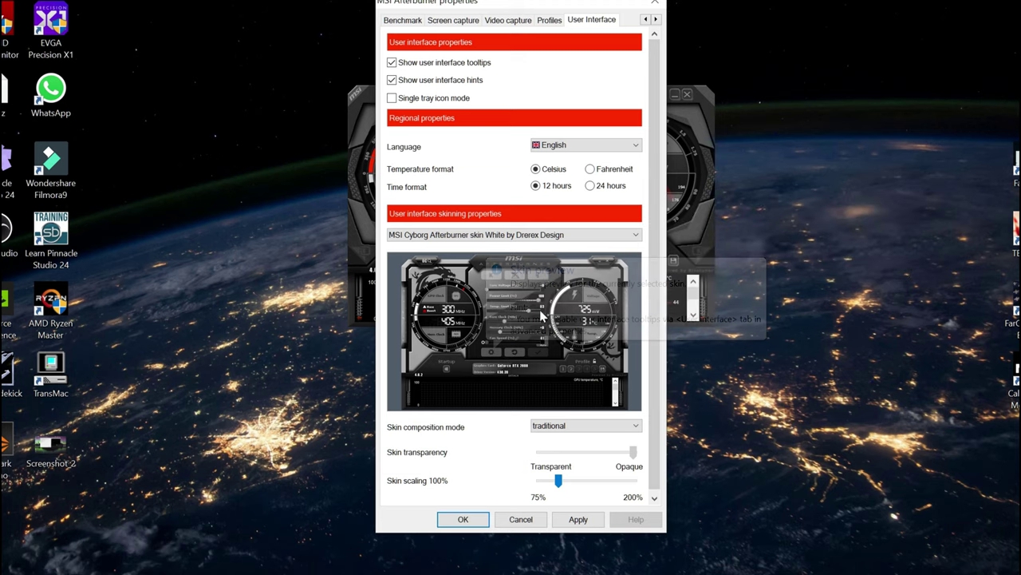
{"action": "scroll", "coordinate": [585, 277], "scroll_direction": "down", "scroll_amount": 1}
{"action": "scroll", "coordinate": [585, 277], "scroll_direction": "down", "scroll_amount": 2}
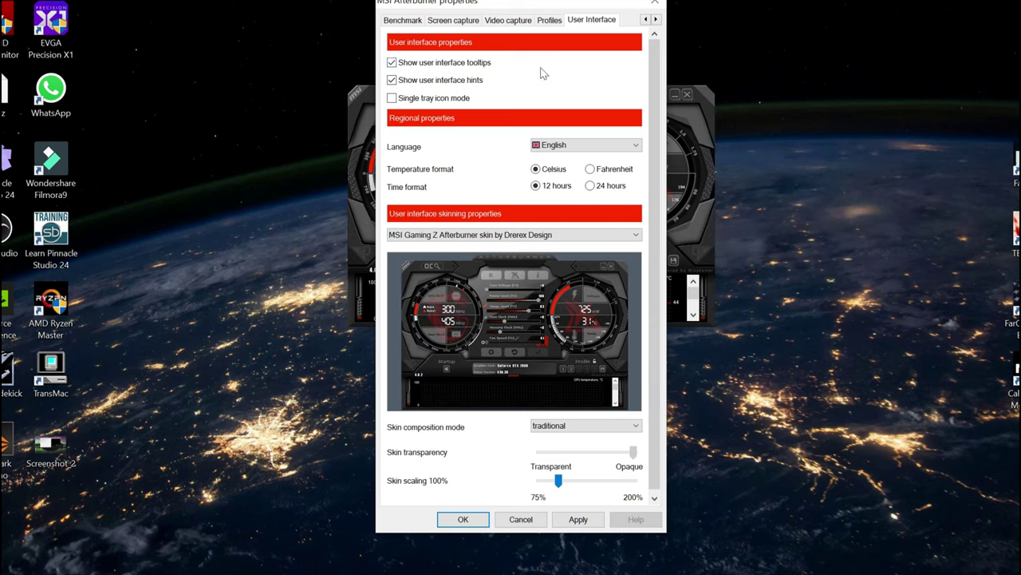
{"action": "left_click", "coordinate": [579, 519]}
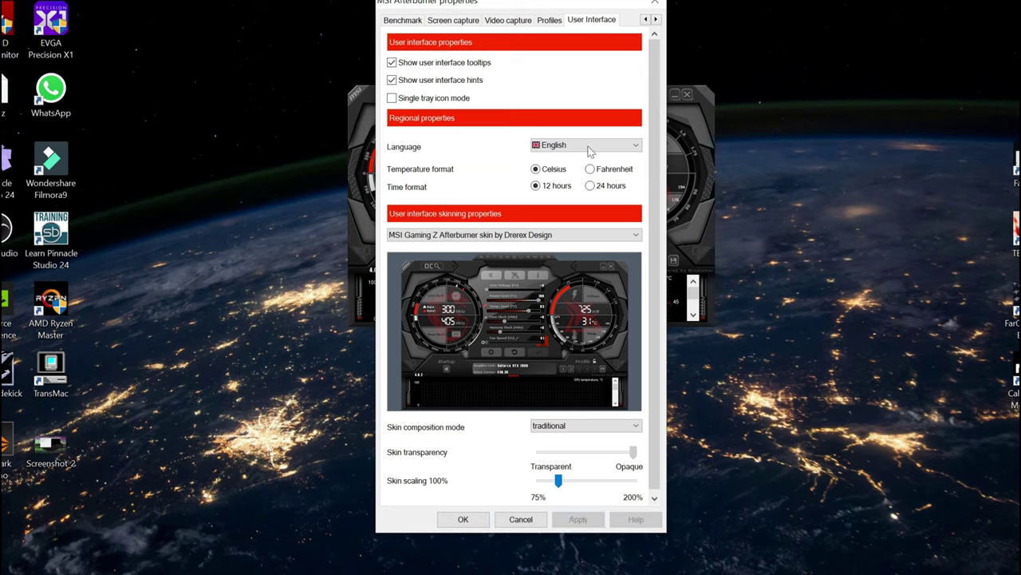
{"action": "left_click", "coordinate": [413, 21]}
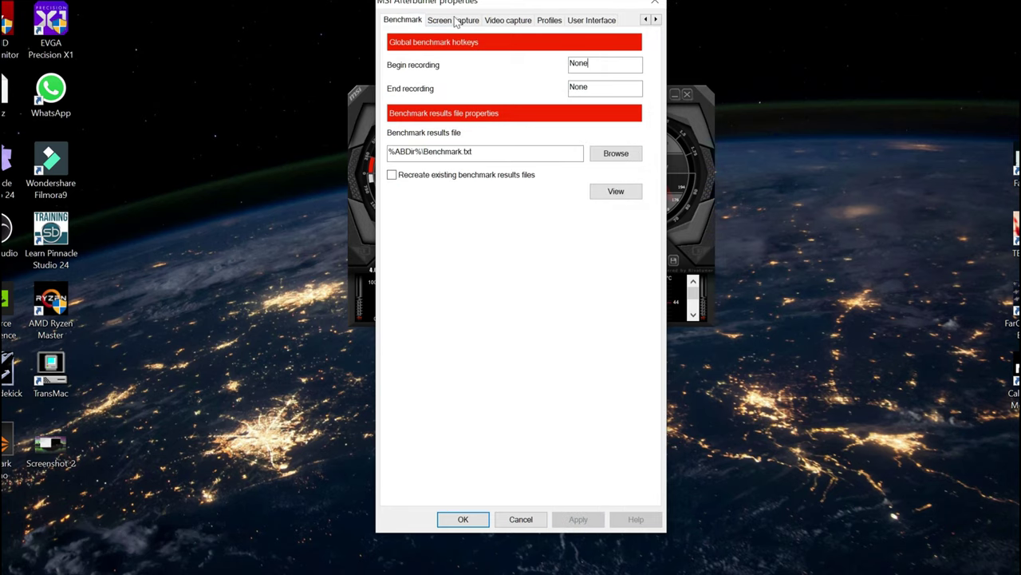
- Scroll the settings tab strip back and open the Monitoring page
{"action": "left_click", "coordinate": [646, 20]}
{"action": "left_click", "coordinate": [646, 20]}
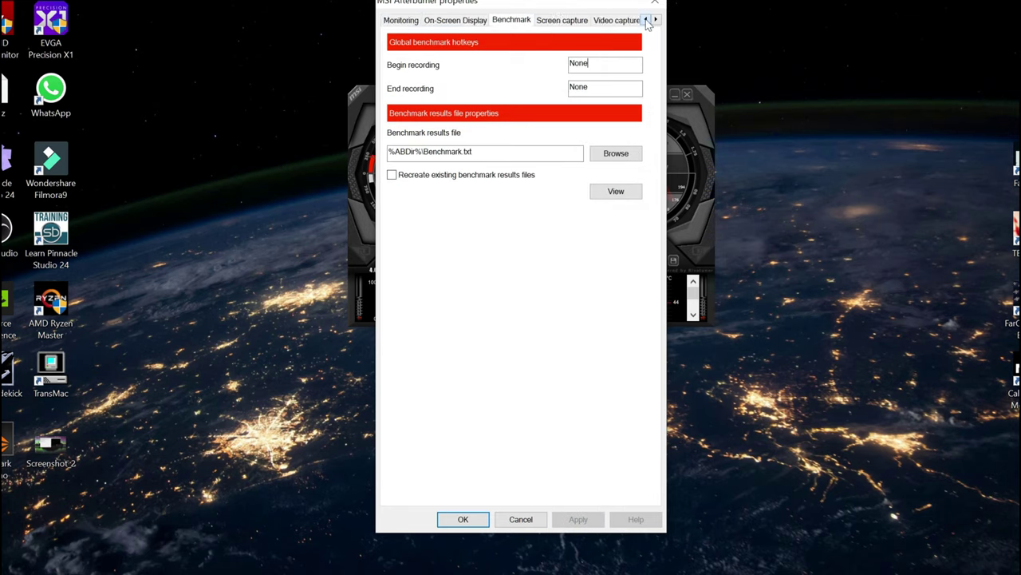
{"action": "left_click", "coordinate": [645, 20]}
{"action": "left_click", "coordinate": [645, 20]}
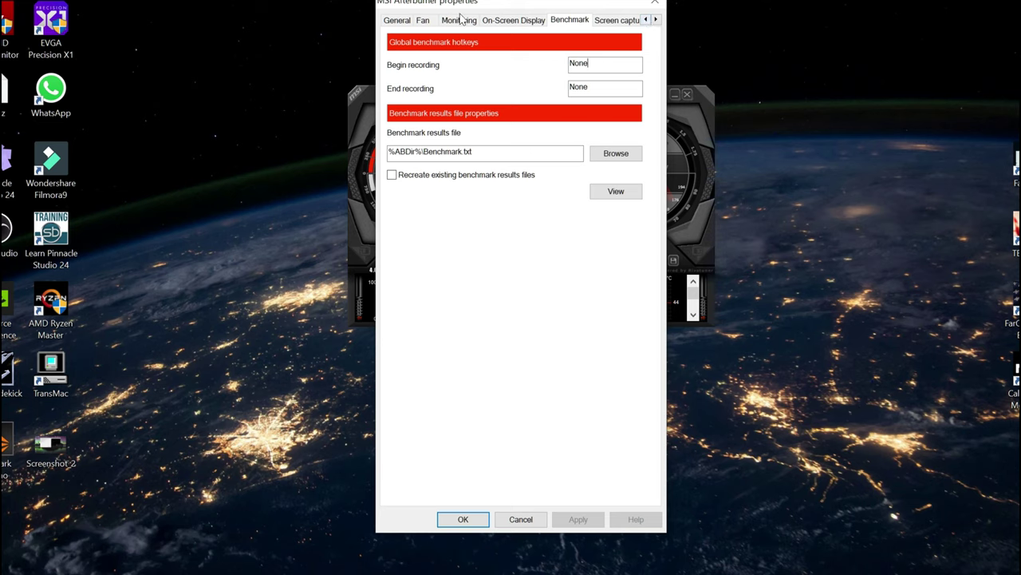
{"action": "left_click", "coordinate": [460, 22]}
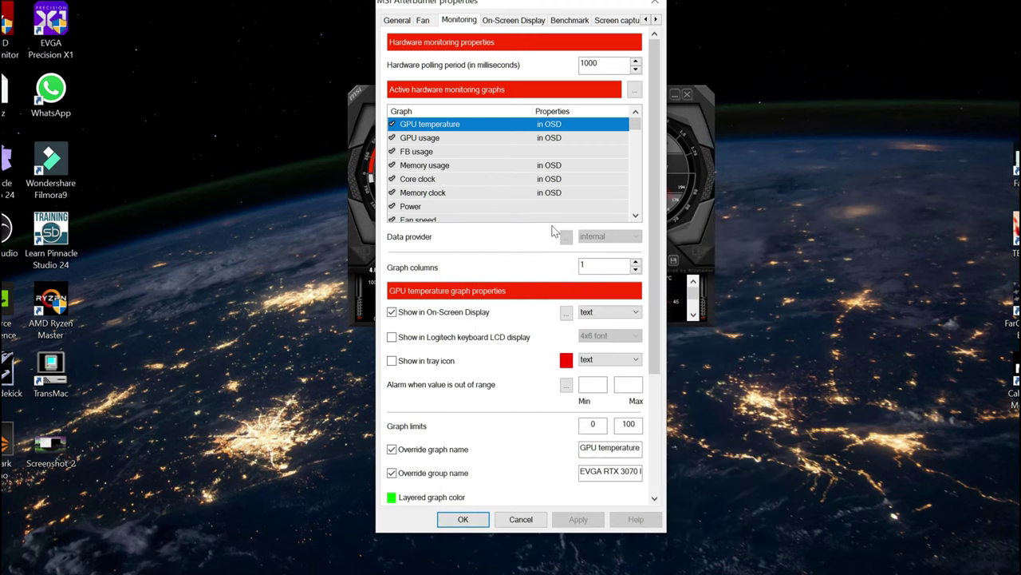
- Review the active monitoring graphs such as GPU temperature, GPU usage and core clock
{"action": "scroll", "coordinate": [604, 174], "scroll_direction": "down", "scroll_amount": 8}
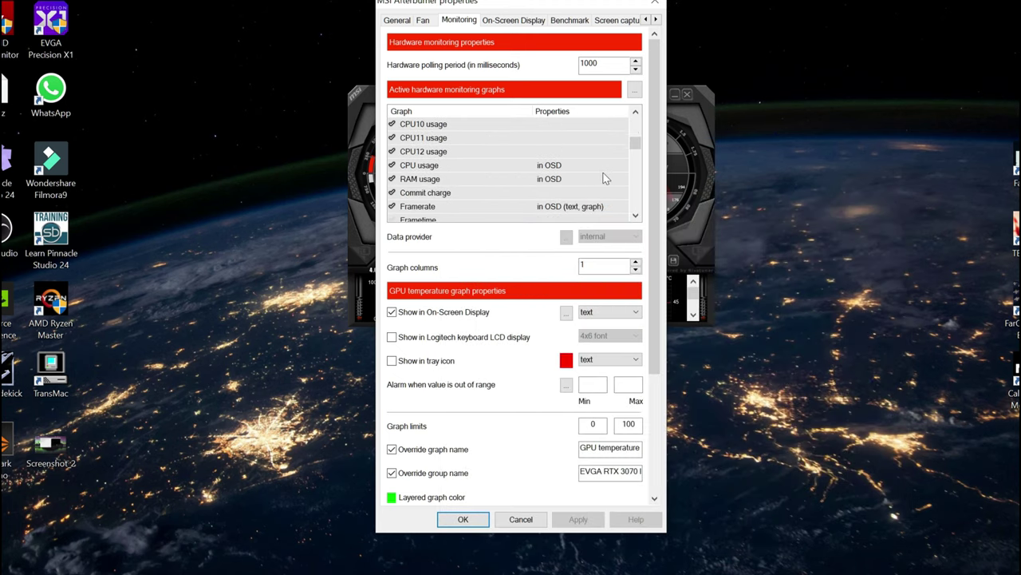
{"action": "scroll", "coordinate": [604, 177], "scroll_direction": "down", "scroll_amount": 1}
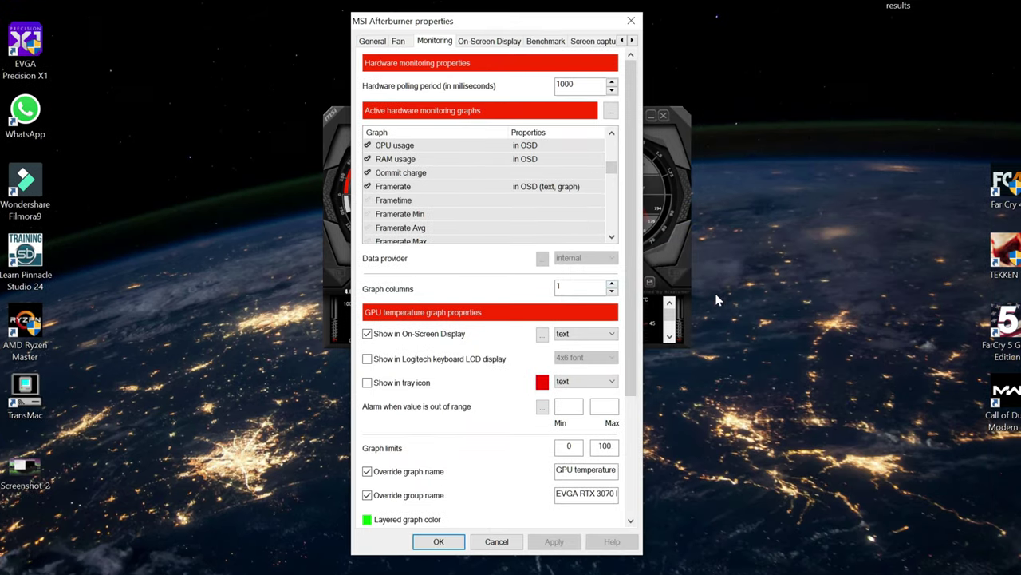
{"action": "scroll", "coordinate": [567, 219], "scroll_direction": "down", "scroll_amount": 4}
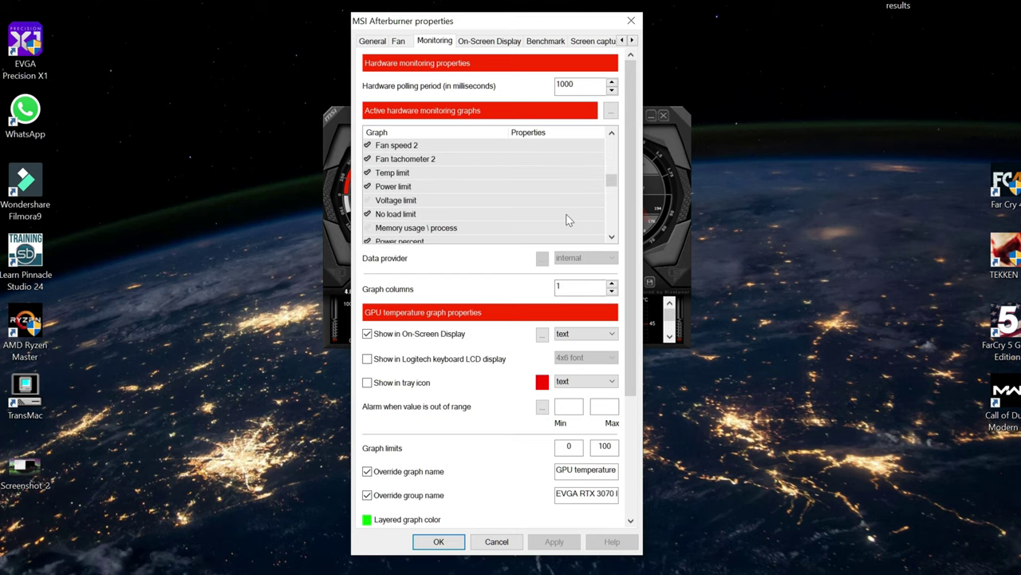
{"action": "scroll", "coordinate": [567, 219], "scroll_direction": "down", "scroll_amount": 3}
{"action": "scroll", "coordinate": [485, 185], "scroll_direction": "up", "scroll_amount": 1}
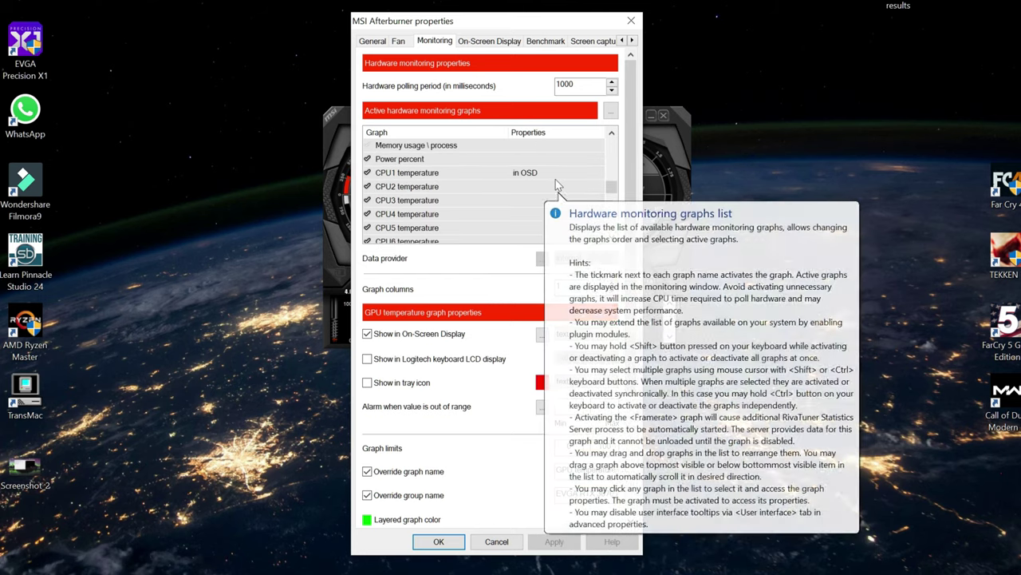
{"action": "scroll", "coordinate": [557, 185], "scroll_direction": "down", "scroll_amount": 5}
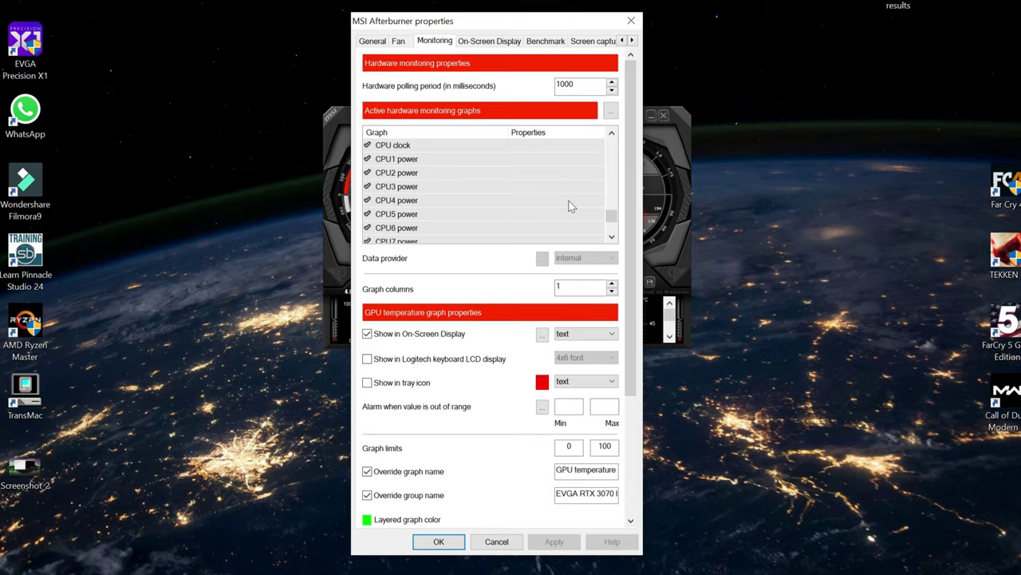
{"action": "scroll", "coordinate": [503, 226], "scroll_direction": "up", "scroll_amount": 10}
{"action": "scroll", "coordinate": [504, 226], "scroll_direction": "down", "scroll_amount": 4}
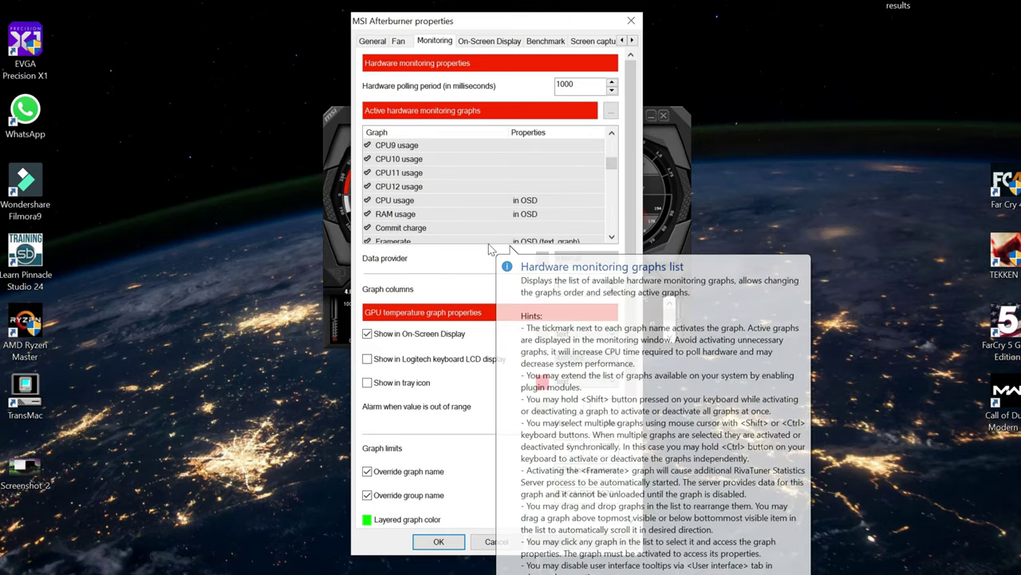
{"action": "scroll", "coordinate": [543, 194], "scroll_direction": "up", "scroll_amount": 5}
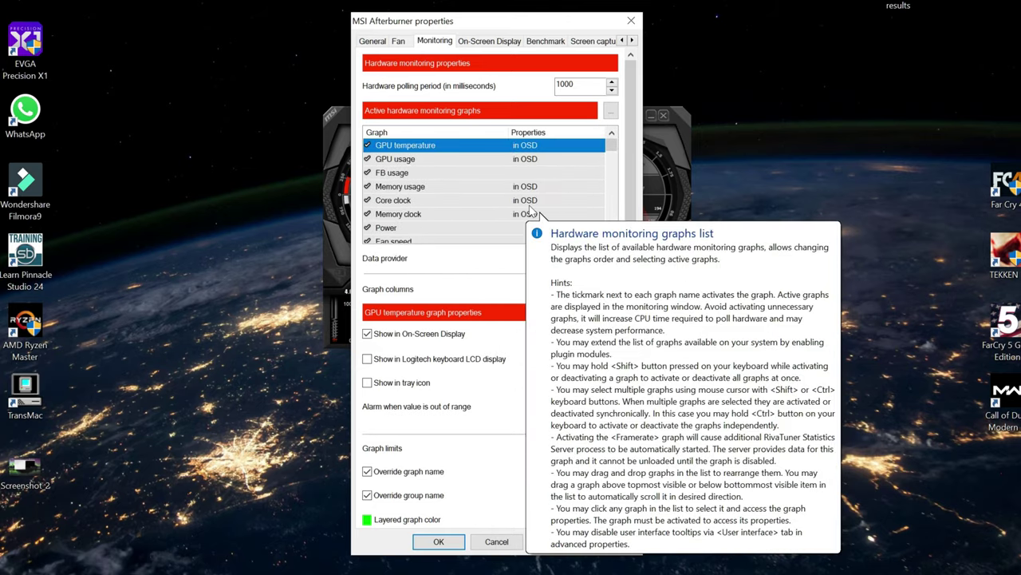
{"action": "left_click", "coordinate": [401, 174]}
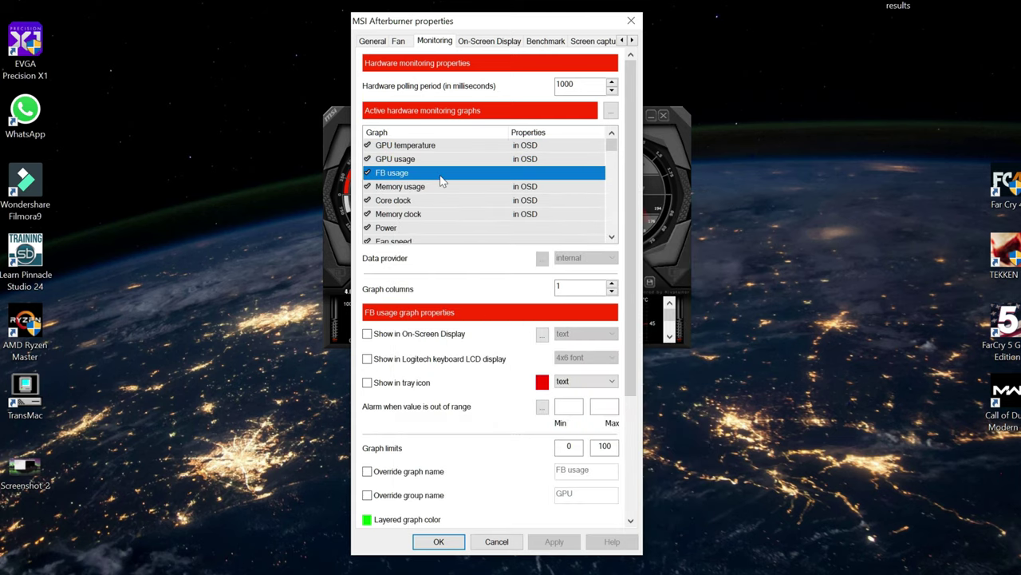
{"action": "left_click", "coordinate": [367, 334]}
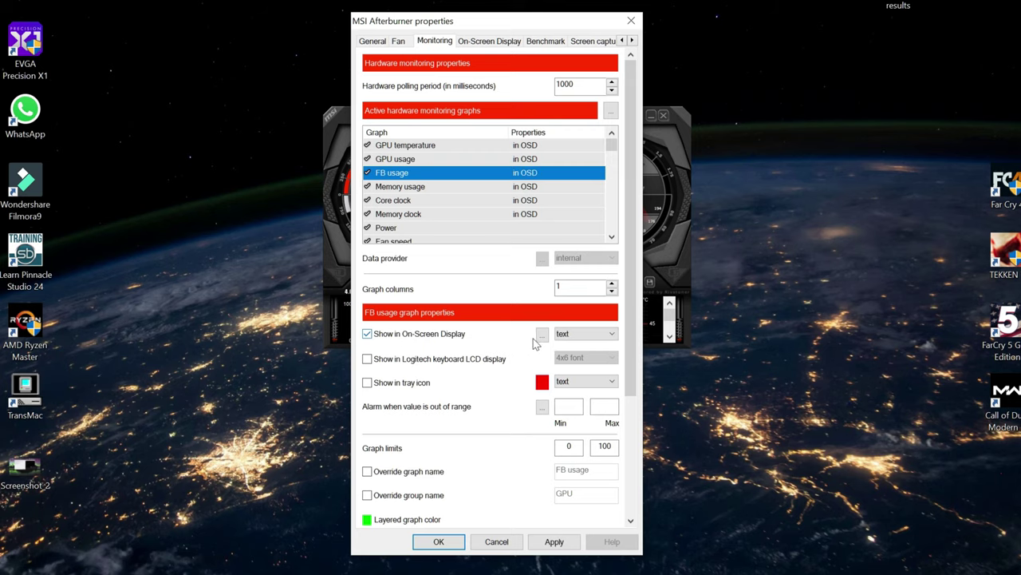
{"action": "left_click", "coordinate": [597, 335]}
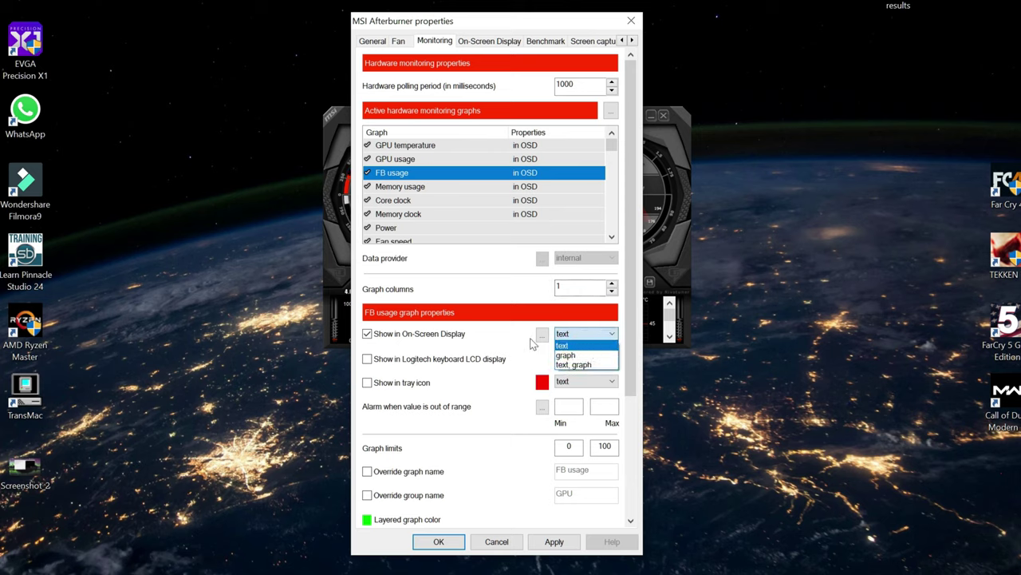
{"action": "left_click", "coordinate": [568, 343]}
{"action": "left_click", "coordinate": [585, 335]}
{"action": "left_click", "coordinate": [367, 335]}
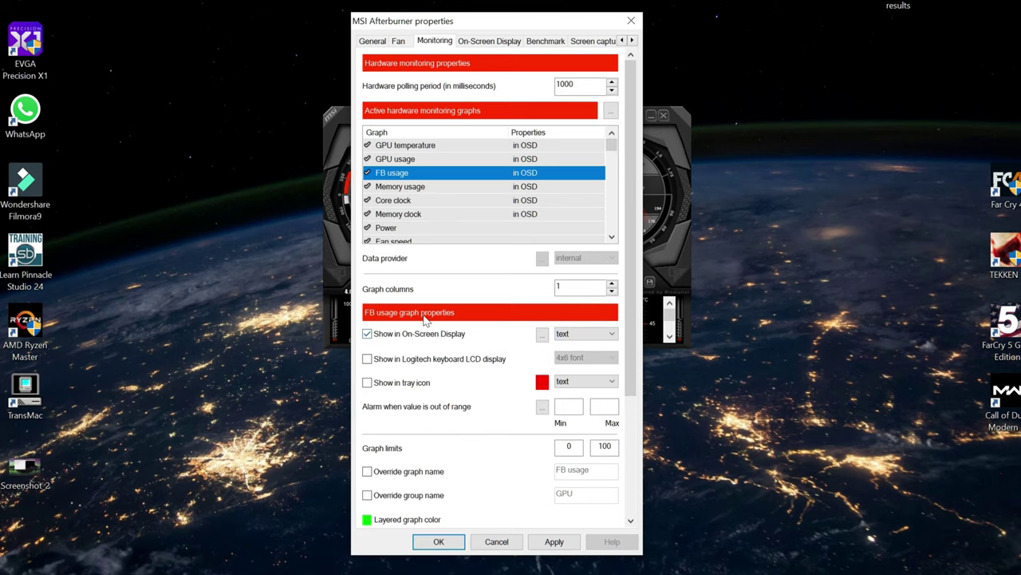
{"action": "left_click", "coordinate": [369, 335]}
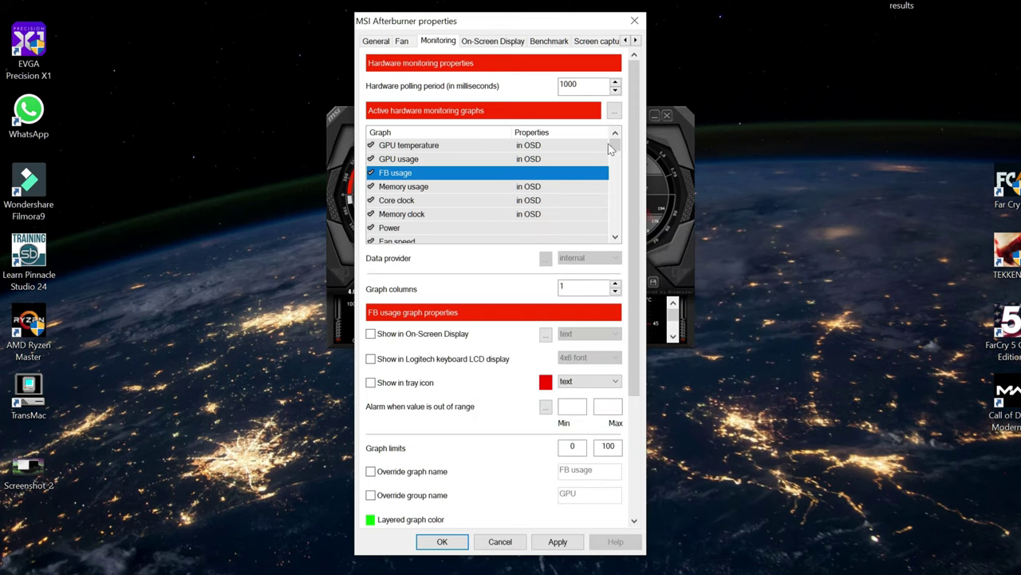
- Inspect the Framerate and Memory usage graph properties, trying then cancelling a Memory usage rename
{"action": "left_click_drag", "start_coordinate": [614, 145], "coordinate": [615, 171]}
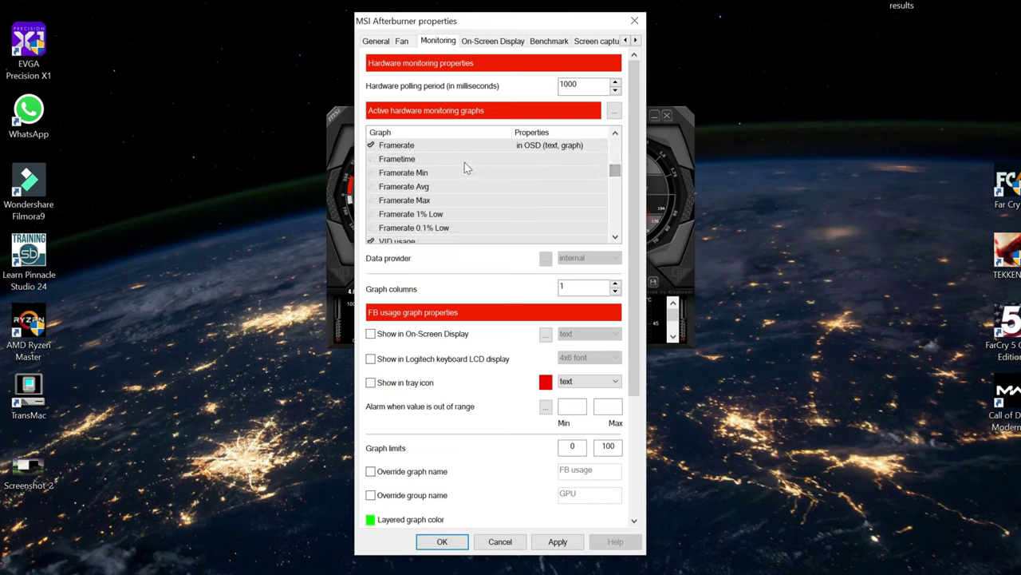
{"action": "left_click", "coordinate": [401, 148]}
{"action": "scroll", "coordinate": [486, 205], "scroll_direction": "up", "scroll_amount": 8}
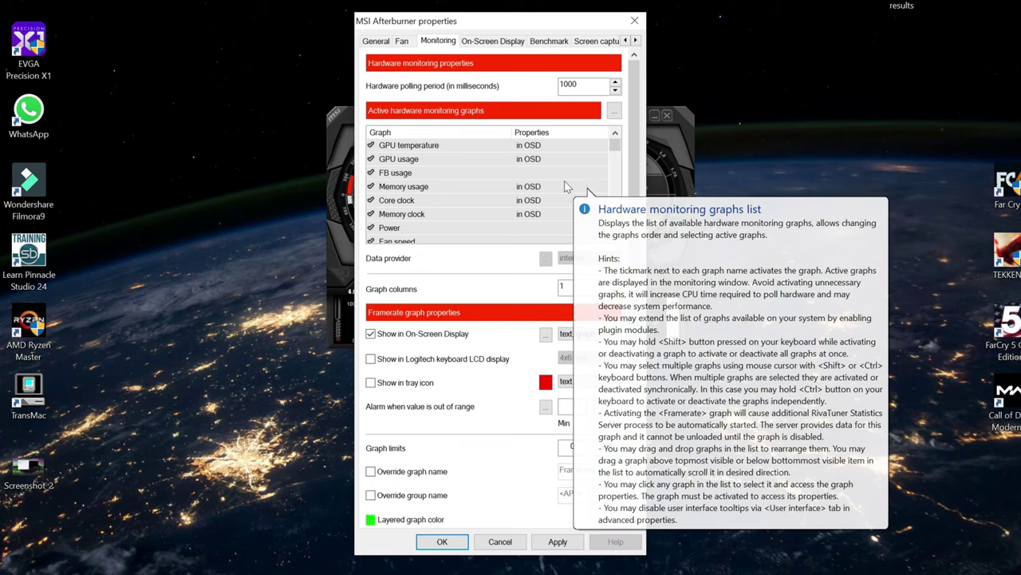
{"action": "left_click", "coordinate": [416, 191]}
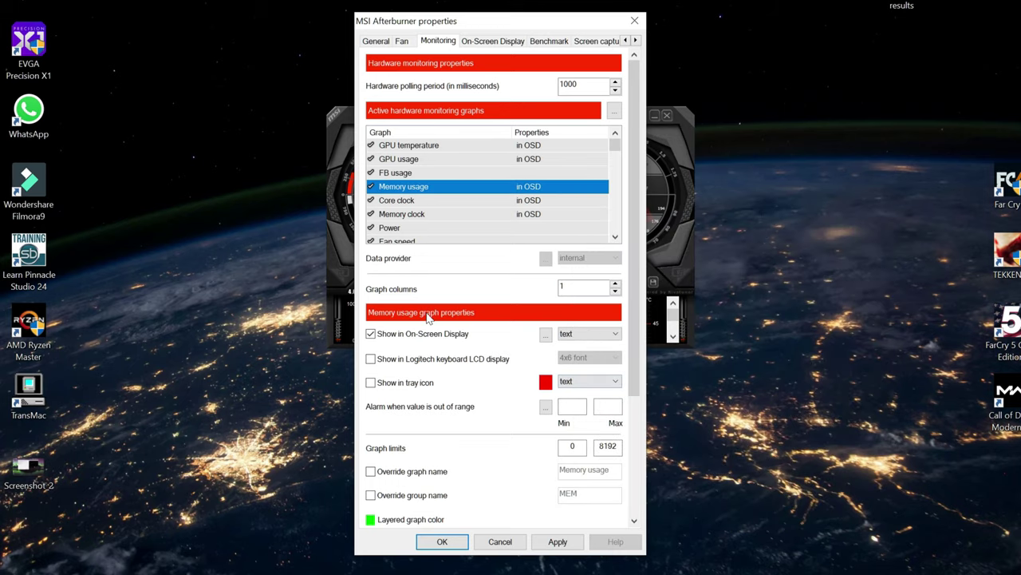
{"action": "left_click", "coordinate": [372, 472]}
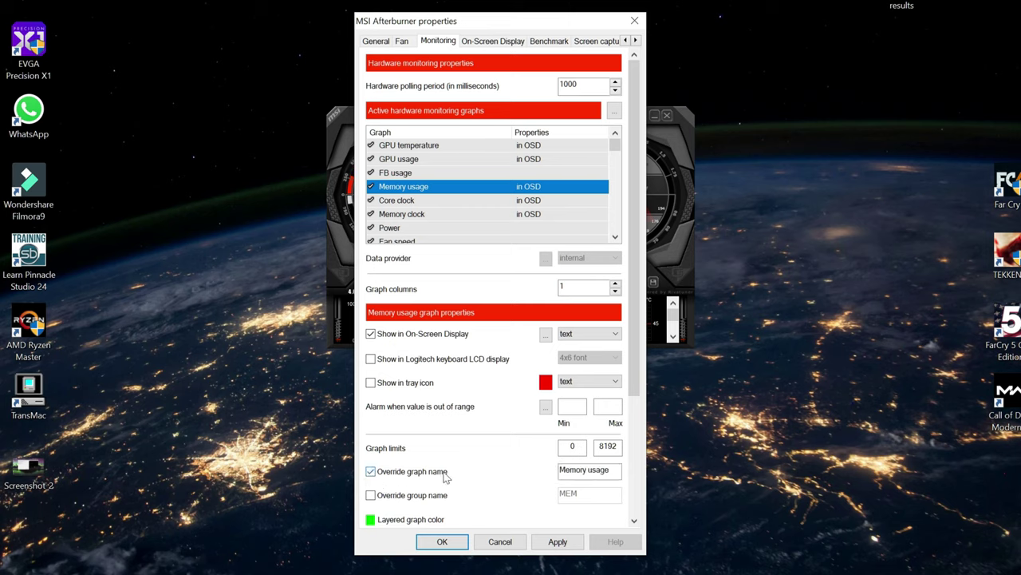
{"action": "left_click_drag", "start_coordinate": [560, 470], "coordinate": [609, 470]}
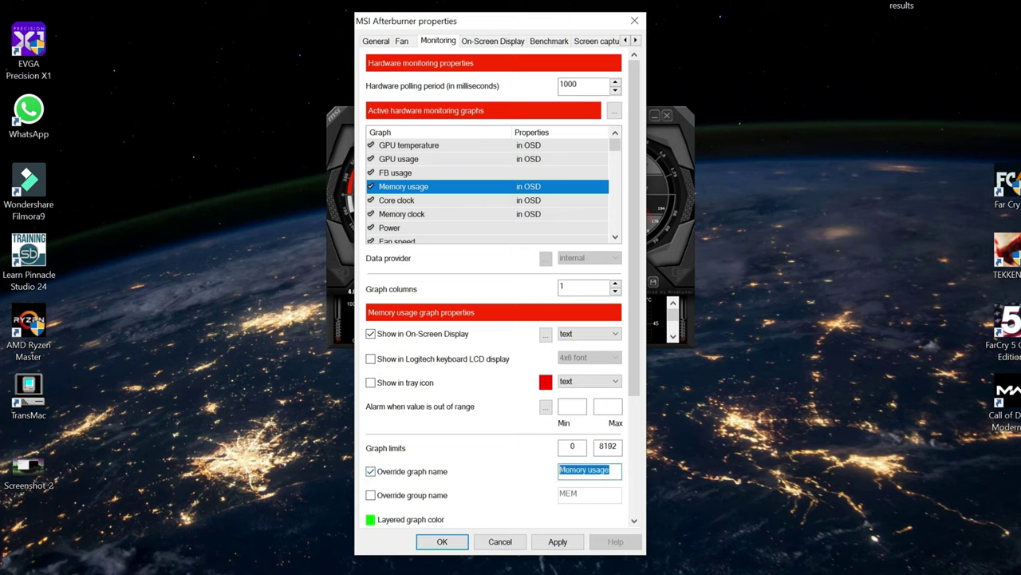
{"action": "left_click", "coordinate": [372, 471]}
- Check the GPU temperature graph's GPU group name, then open the On-Screen Display page
{"action": "left_click_drag", "start_coordinate": [614, 146], "coordinate": [516, 209]}
{"action": "left_click", "coordinate": [477, 147]}
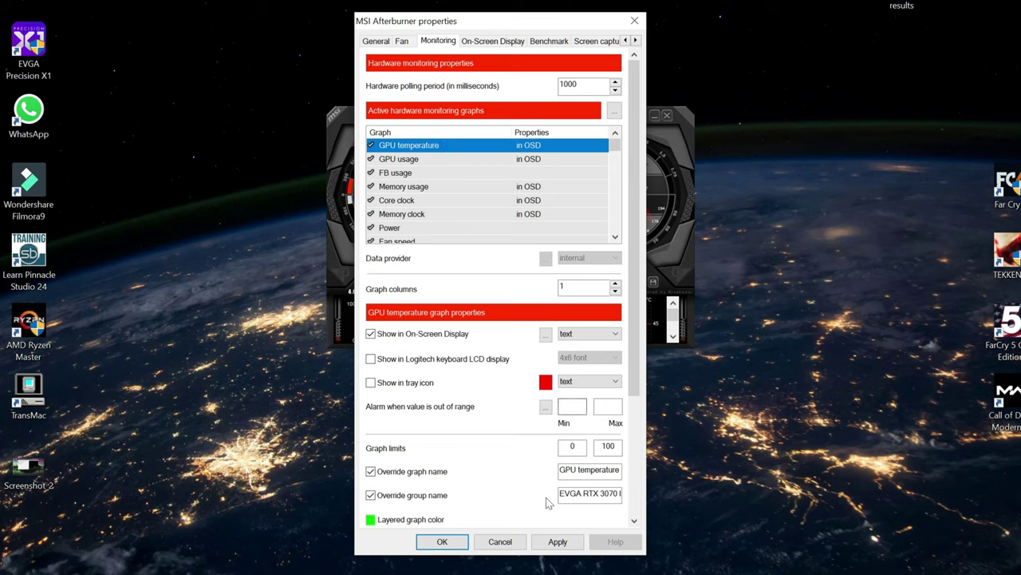
{"action": "left_click_drag", "start_coordinate": [561, 493], "coordinate": [621, 493]}
{"action": "left_click", "coordinate": [600, 493]}
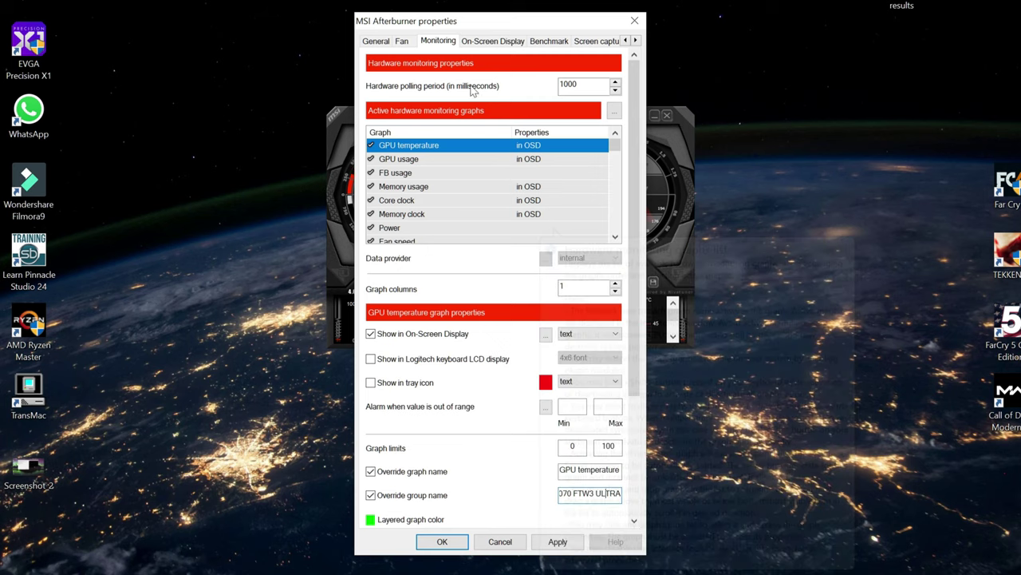
{"action": "left_click", "coordinate": [488, 41]}
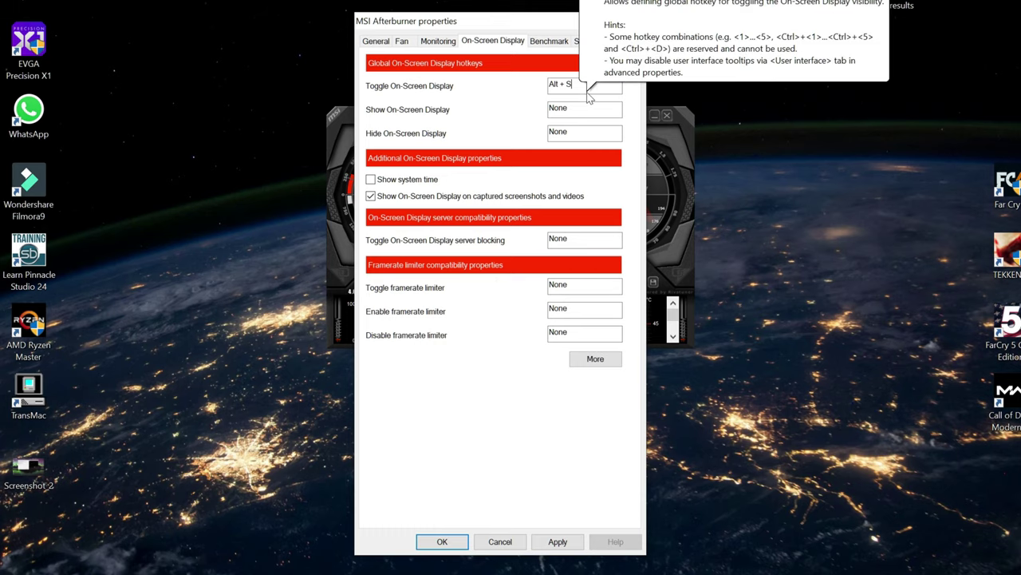
{"action": "left_click", "coordinate": [590, 360]}
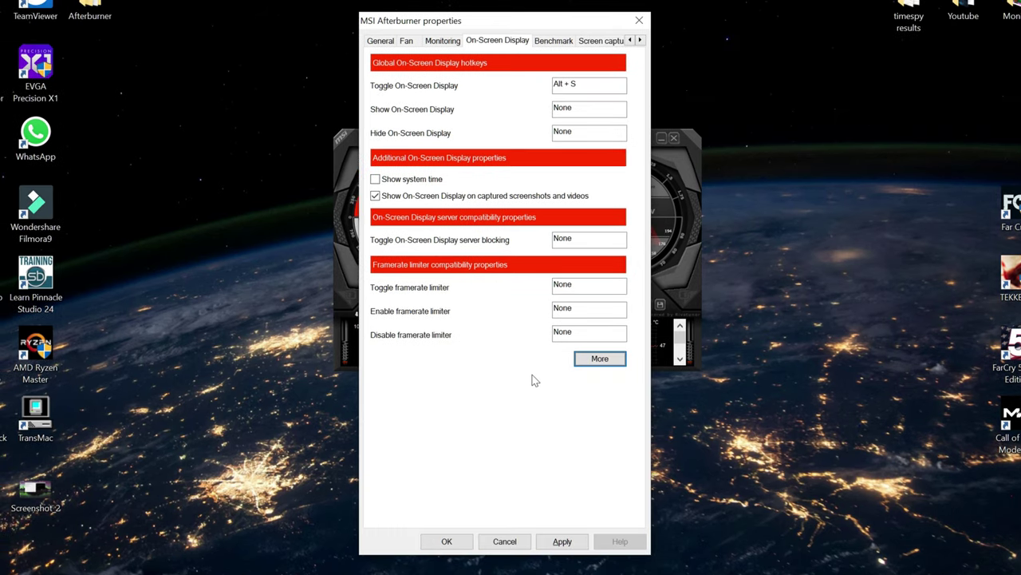
- Open RivaTuner Statistics Server and nudge the On-Screen Display zoom slider slightly left
{"action": "left_click", "coordinate": [610, 365]}
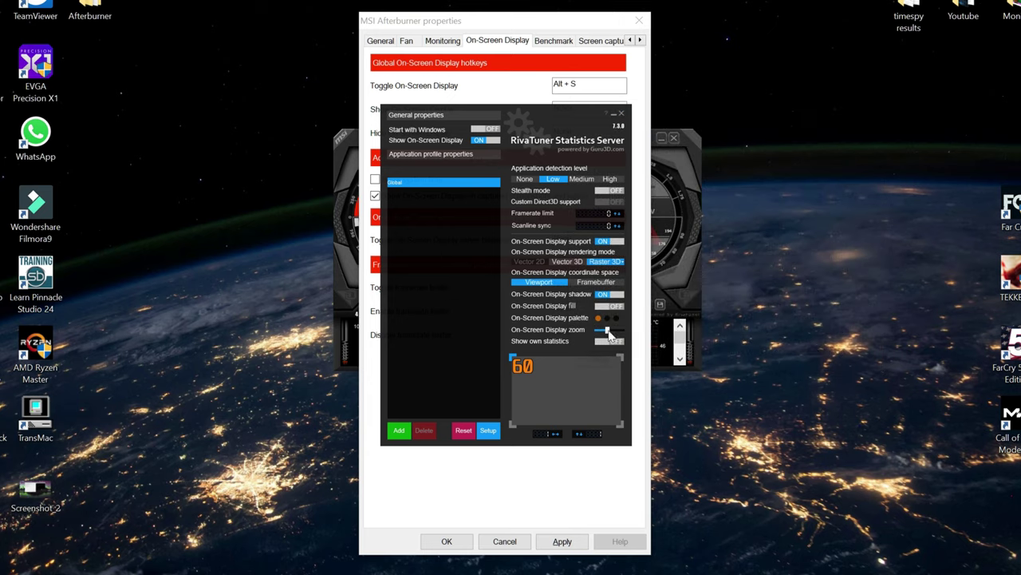
{"action": "mouse_move", "coordinate": [606, 331]}
{"action": "left_mouse_down"}
{"action": "mouse_move", "coordinate": [643, 339]}
{"action": "mouse_move", "coordinate": [598, 337]}
{"action": "mouse_move", "coordinate": [616, 335]}
{"action": "mouse_move", "coordinate": [605, 333]}
{"action": "left_mouse_up"}
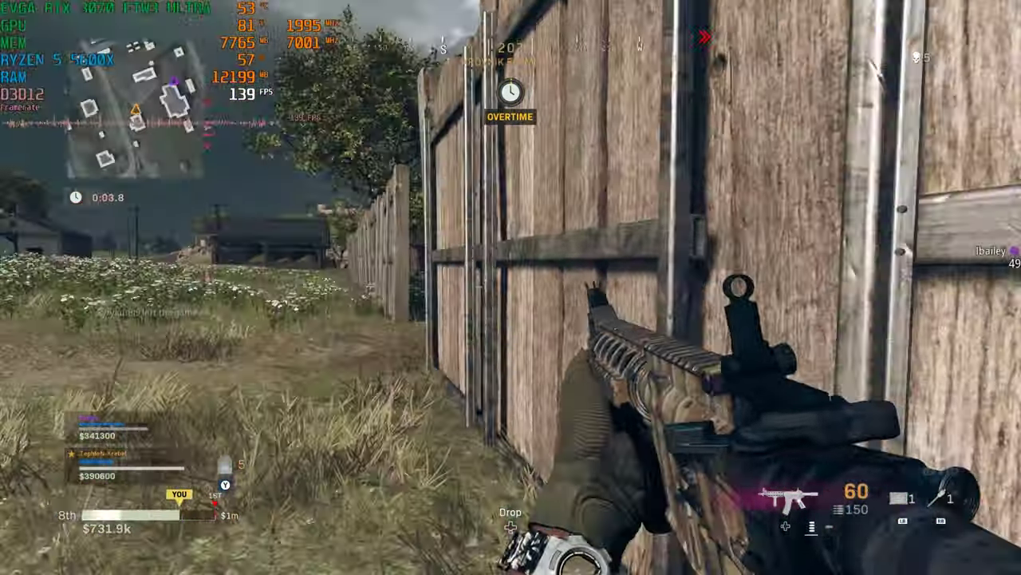
- Move forward toward the farmhouse in Warzone while the overlay reports 137 FPS and GPU/CPU readings
{"action": "key", "text": "w"}
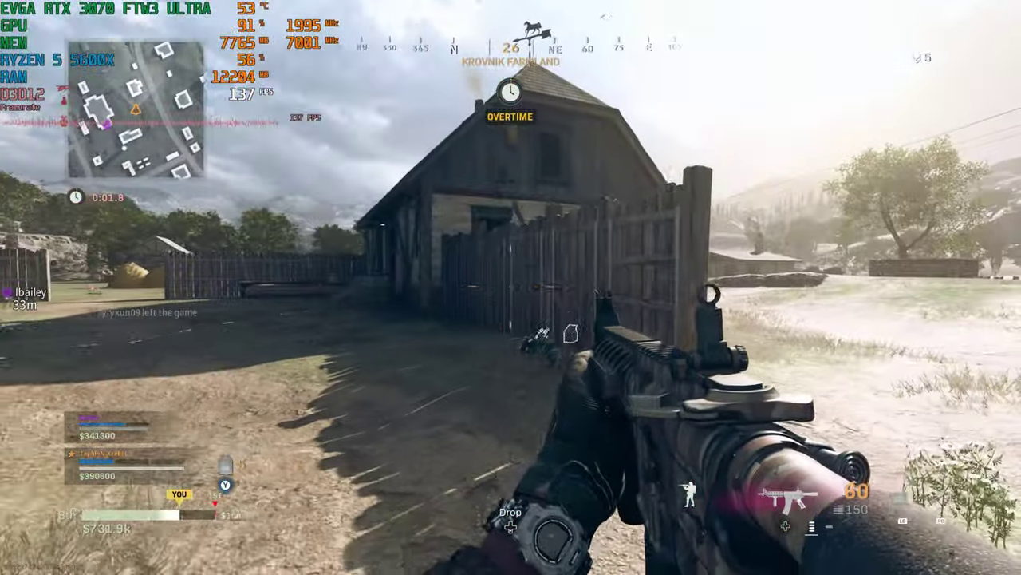